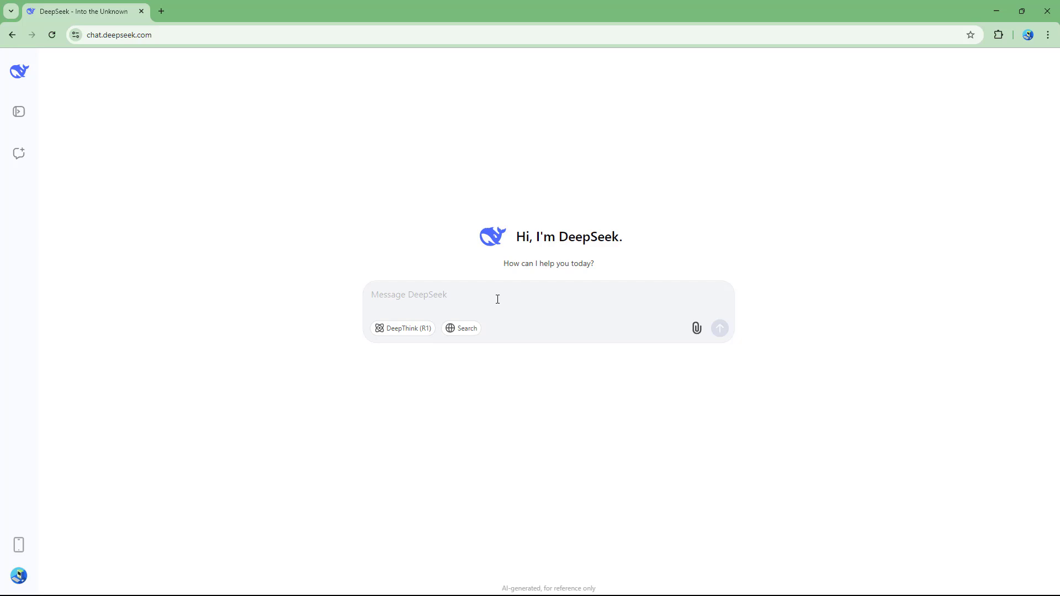
# Step: Ask DeepSeek for Word VBA module code that writes a 10-best-fruits article with nutrition, benefits and colours
pyautogui.write('Genera')
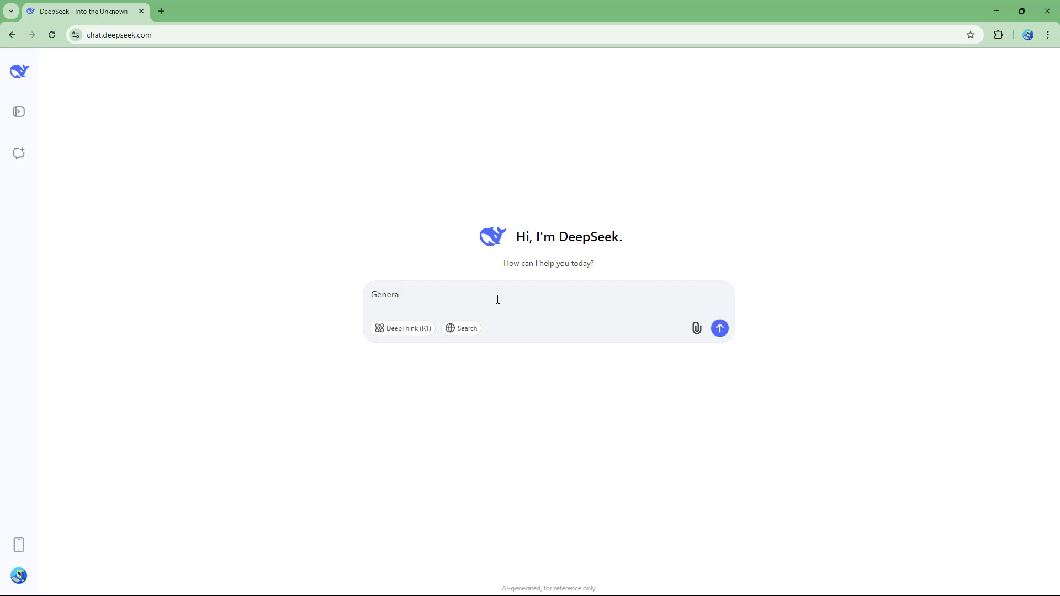
pyautogui.write('te a Mcirosoft Wor')
pyautogui.write('d Doc')
pyautogui.write('Document on th')
pyautogui.write('e content ')
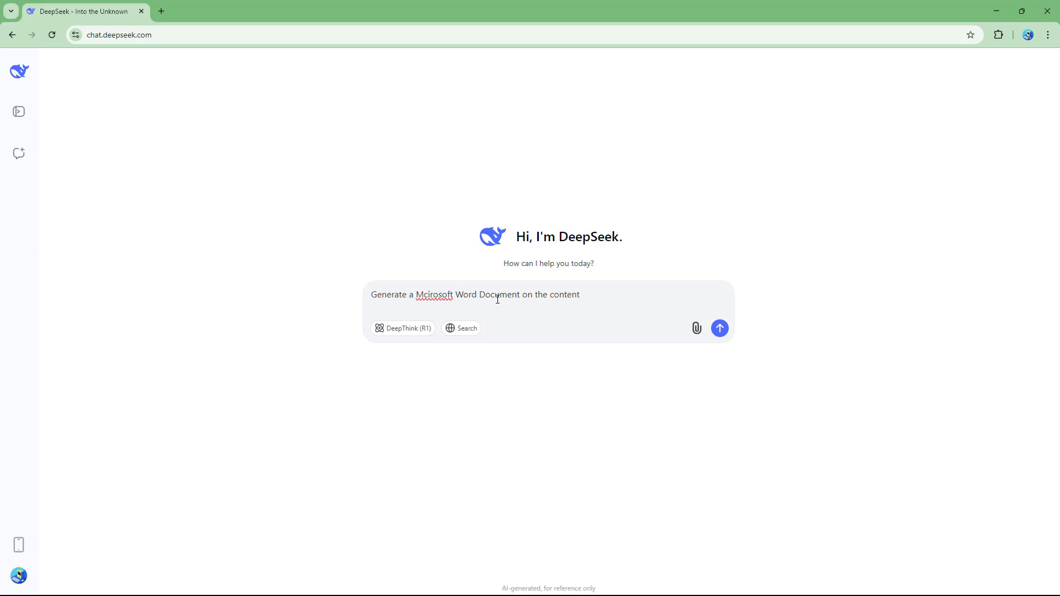
pyautogui.write('of an article 10 best fruits with ')
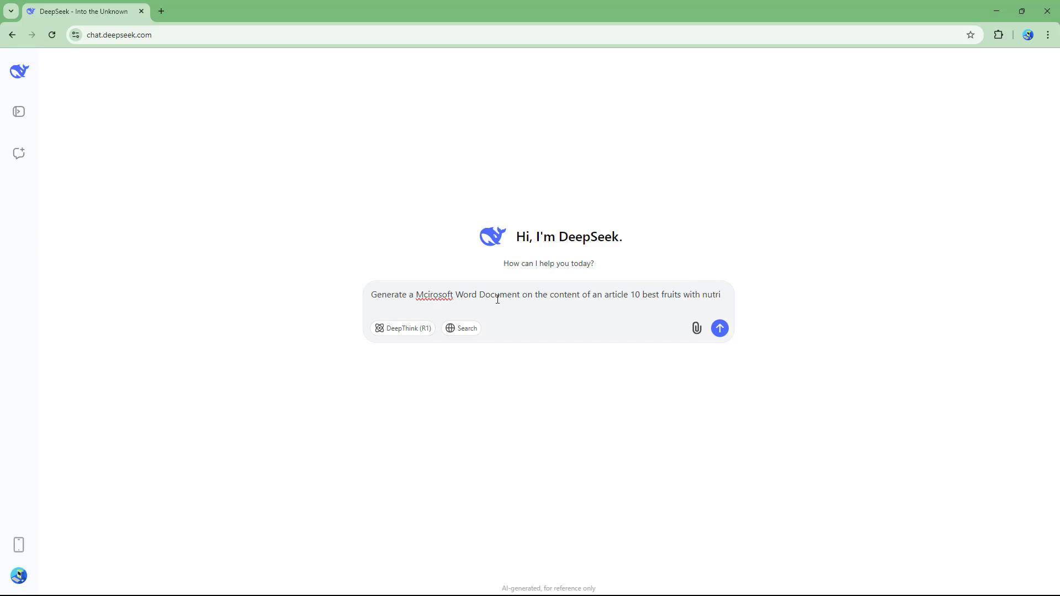
pyautogui.write('nutrritional values and their ')
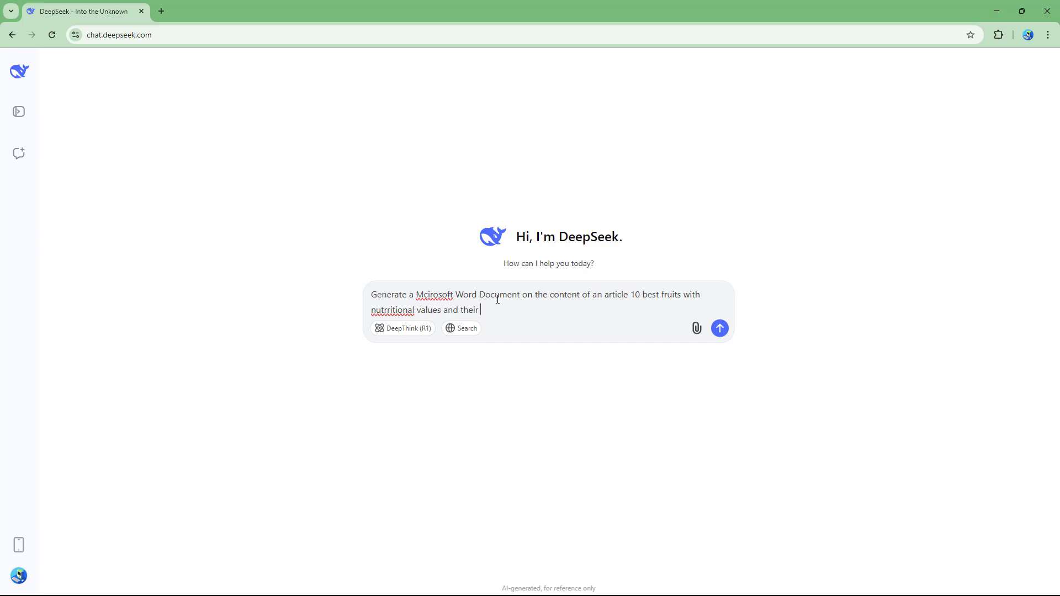
pyautogui.write('benefits and colours of the fruits. Make the article a')
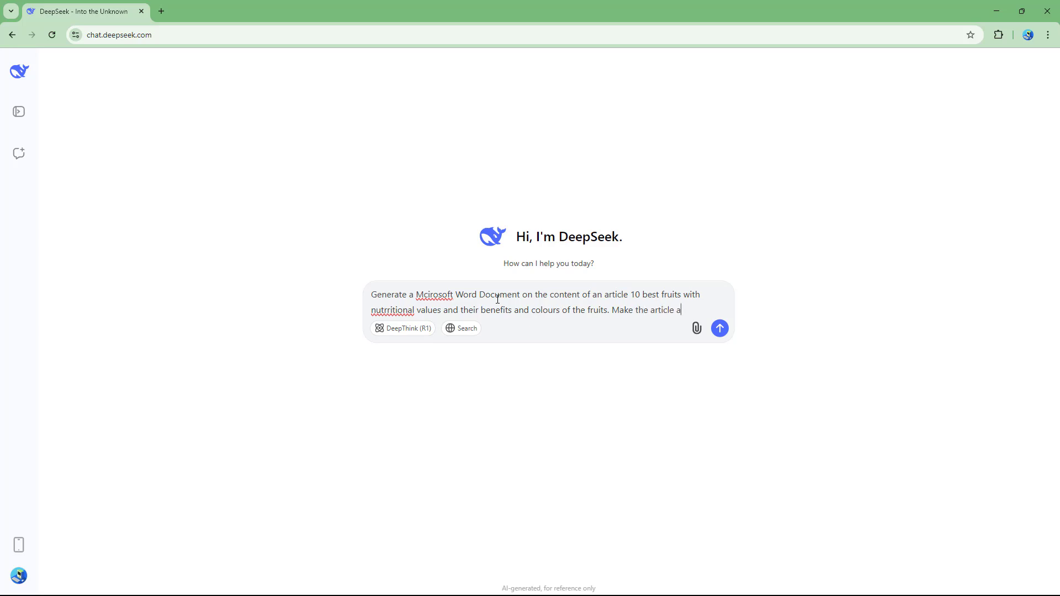
pyautogui.write('ttractive by using ')
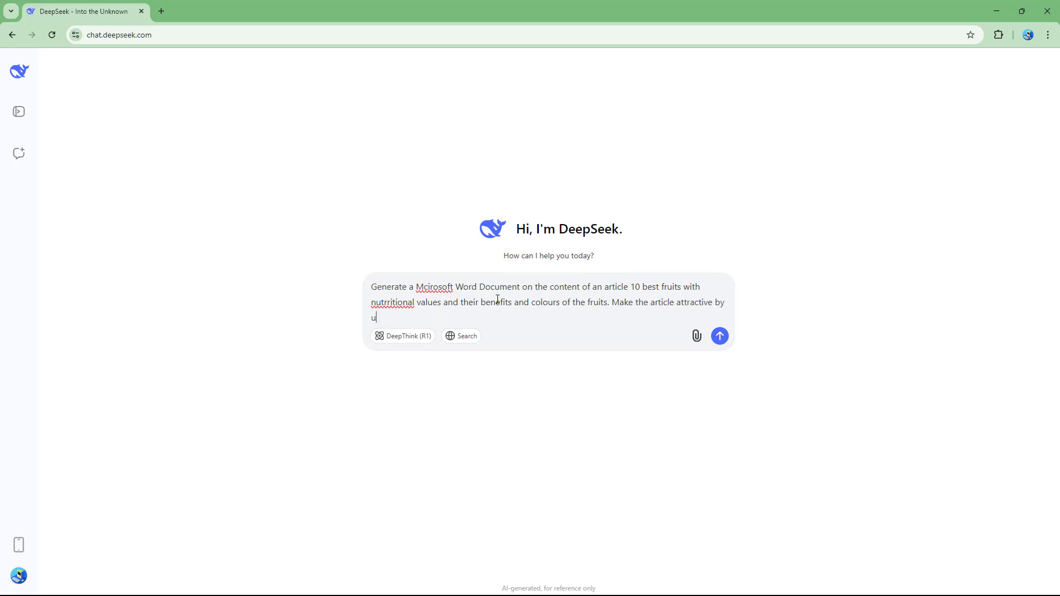
pyautogui.write('different font colours and font sizes and doc')
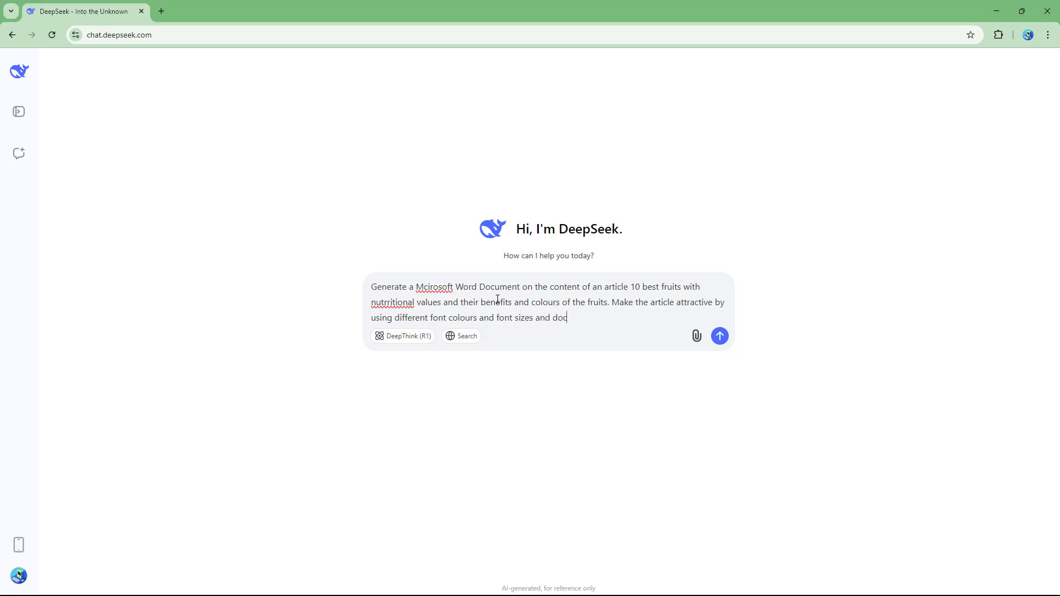
pyautogui.write('ument formatting as necessary.')
pyautogui.write('Generate out')
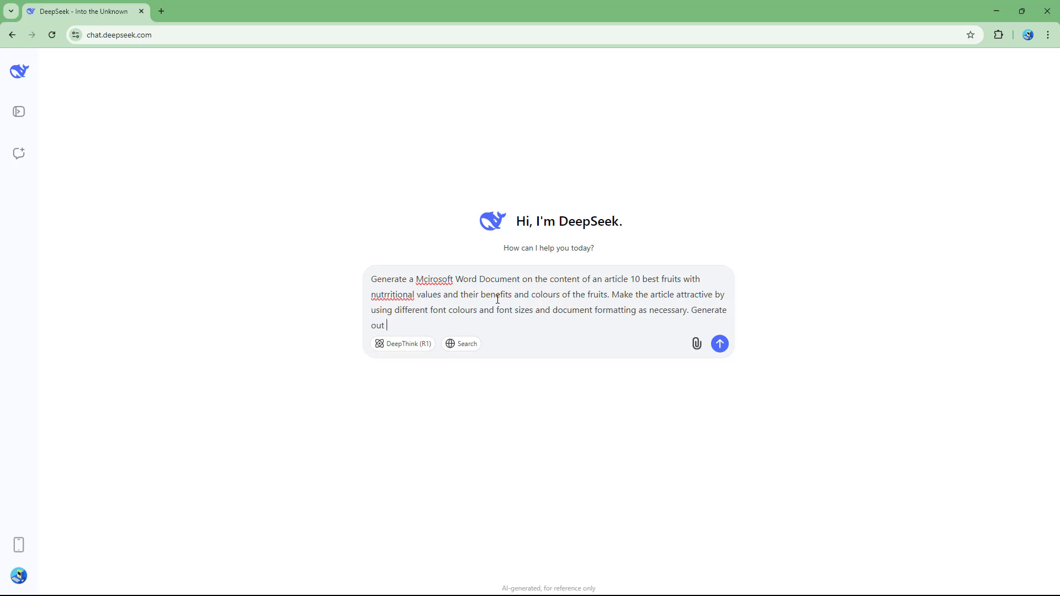
pyautogui.write(' a Visual Basic Code that I can run as a ')
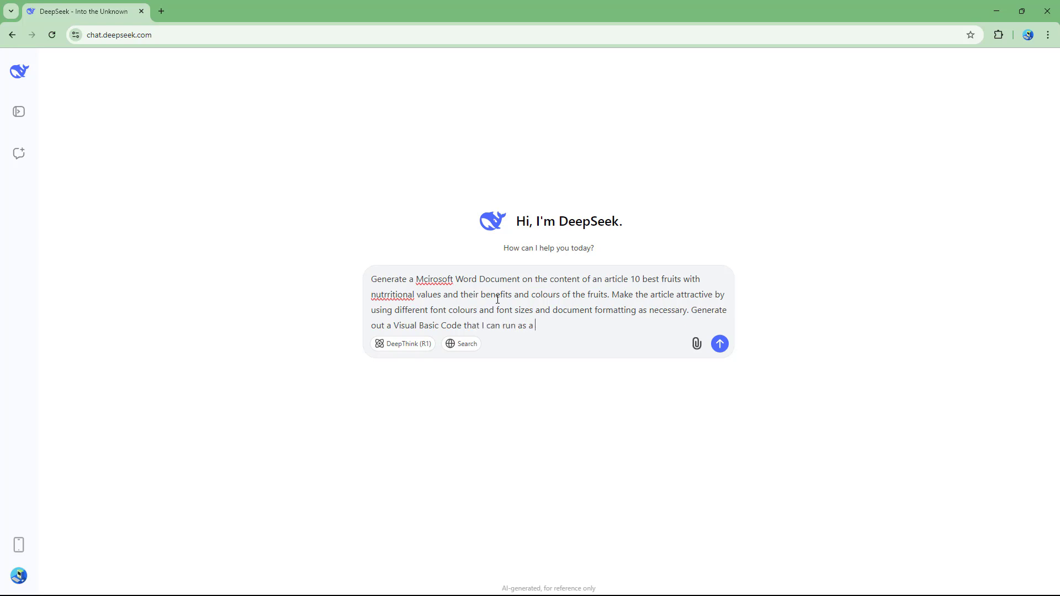
pyautogui.write('module in microsoft Word fo')
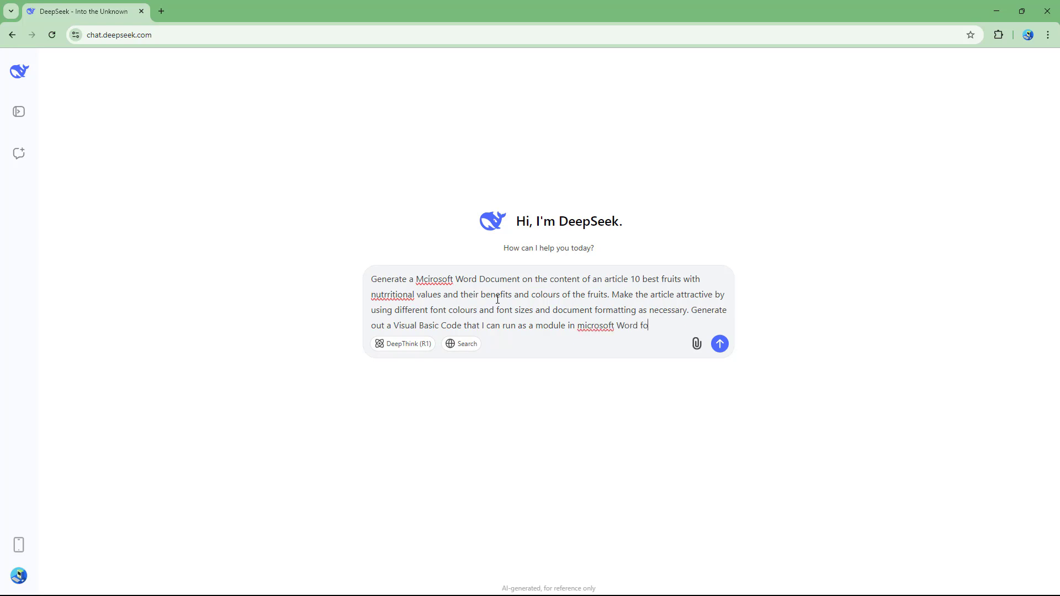
pyautogui.write('r this.')
pyautogui.click(719, 346)
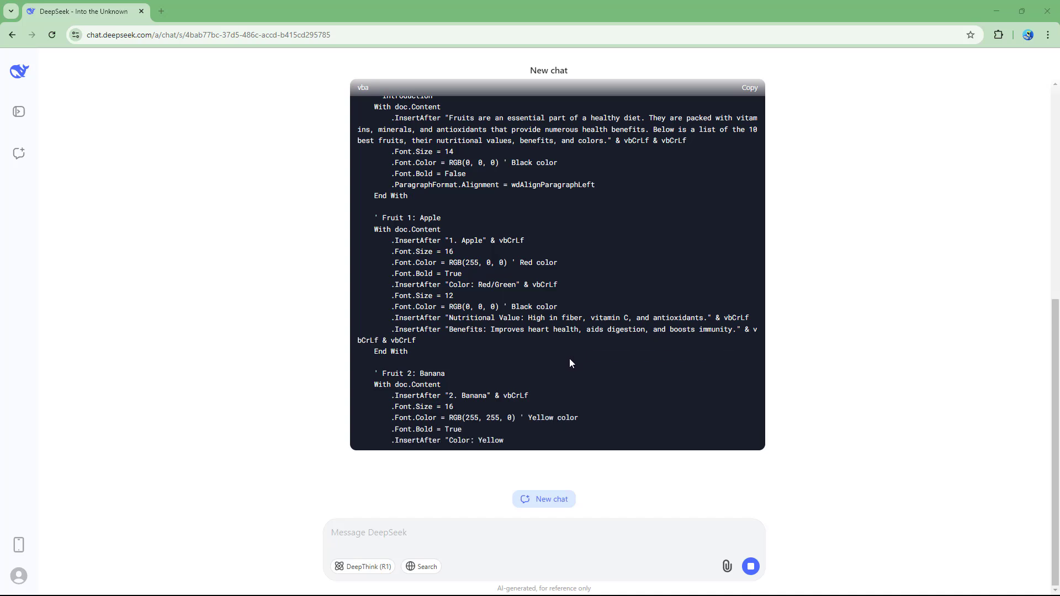
# Step: Review the finished CreateFruitsArticle macro and copy the entire code block
pyautogui.scroll(2, 408, 302)
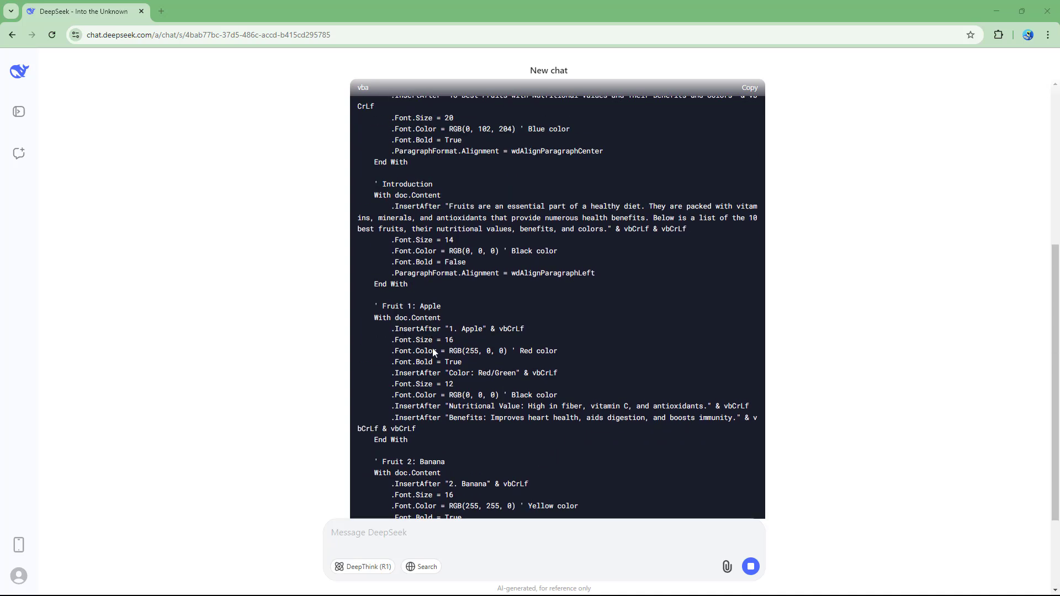
pyautogui.scroll(-2, 437, 354)
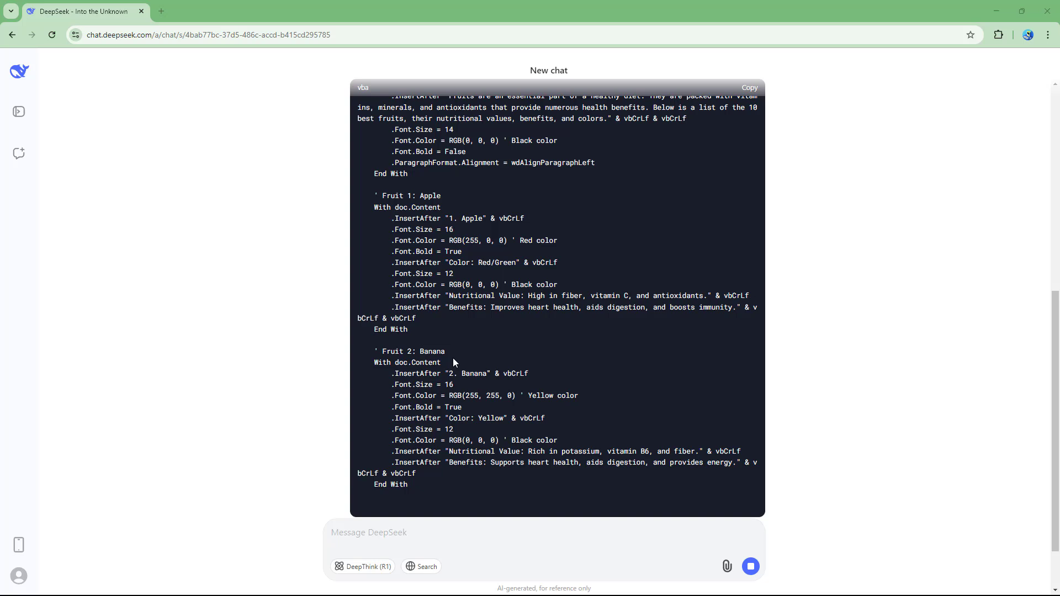
pyautogui.scroll(-2, 453, 358)
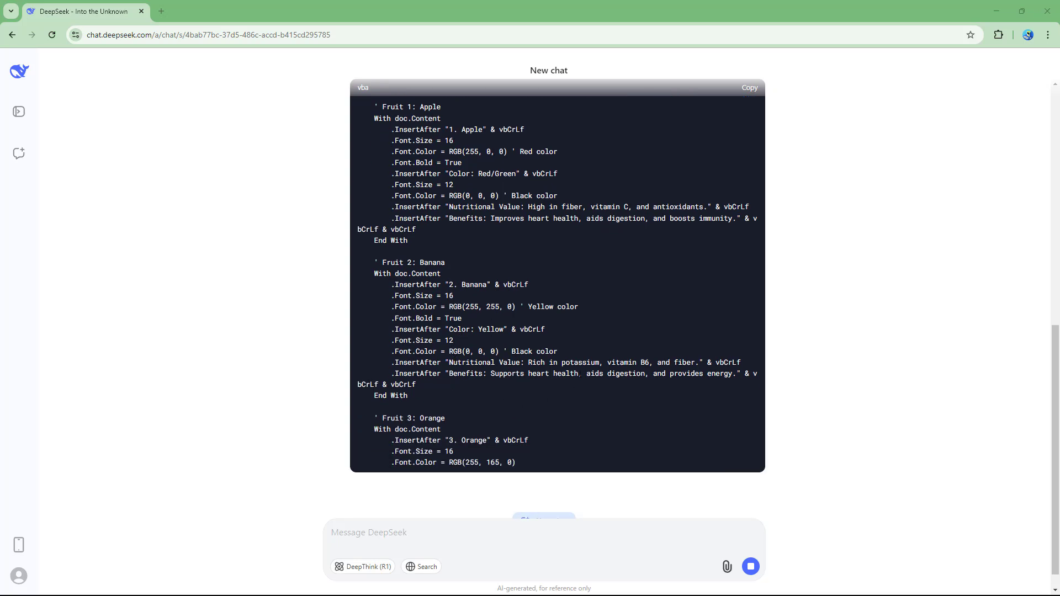
pyautogui.scroll(-1, 603, 363)
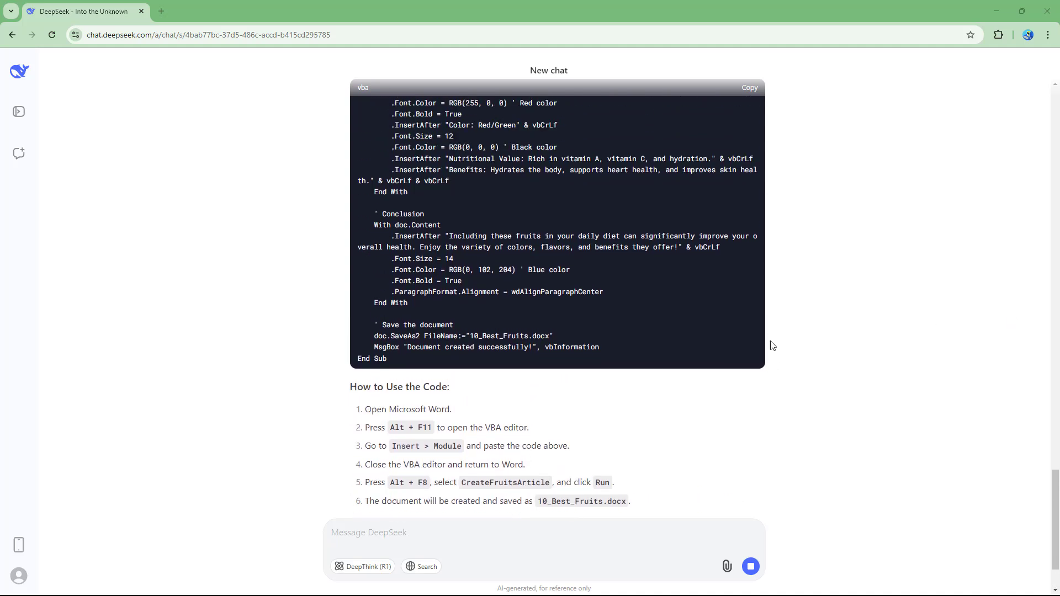
pyautogui.scroll(1, 718, 375)
pyautogui.scroll(1, 491, 485)
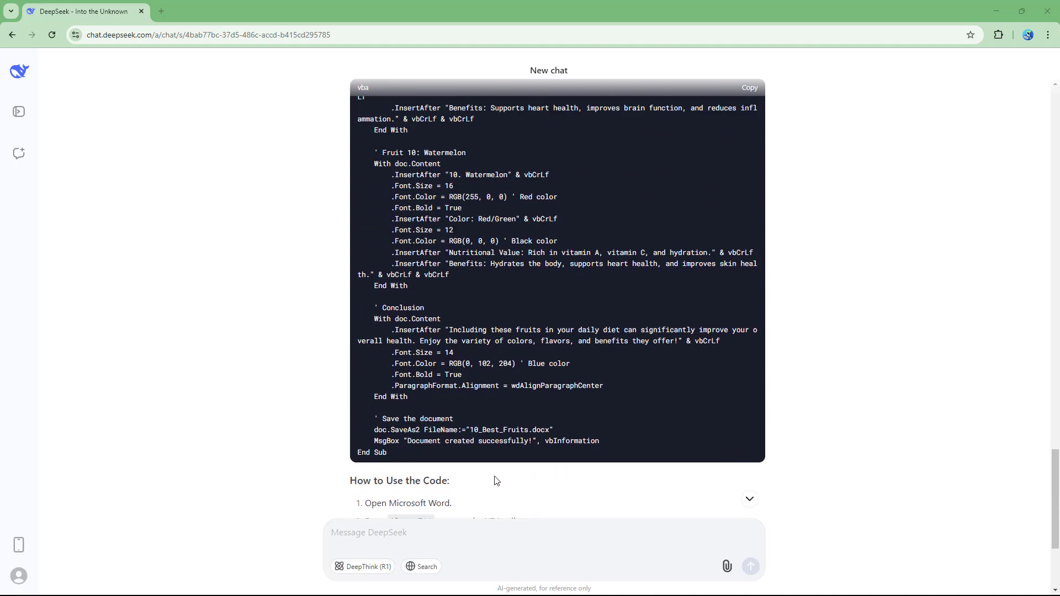
pyautogui.scroll(11, 539, 417)
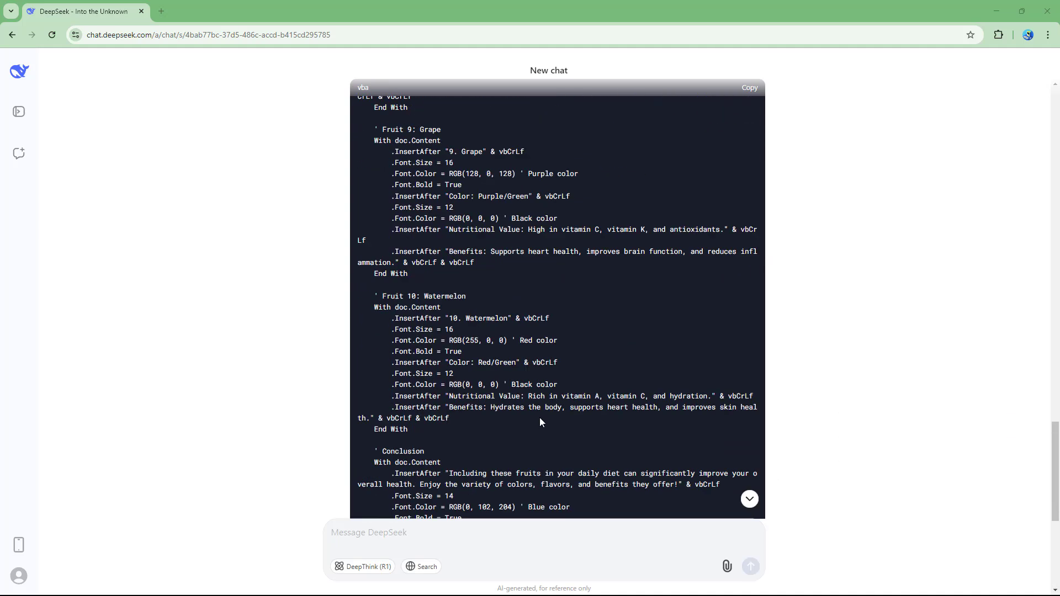
pyautogui.click(750, 89)
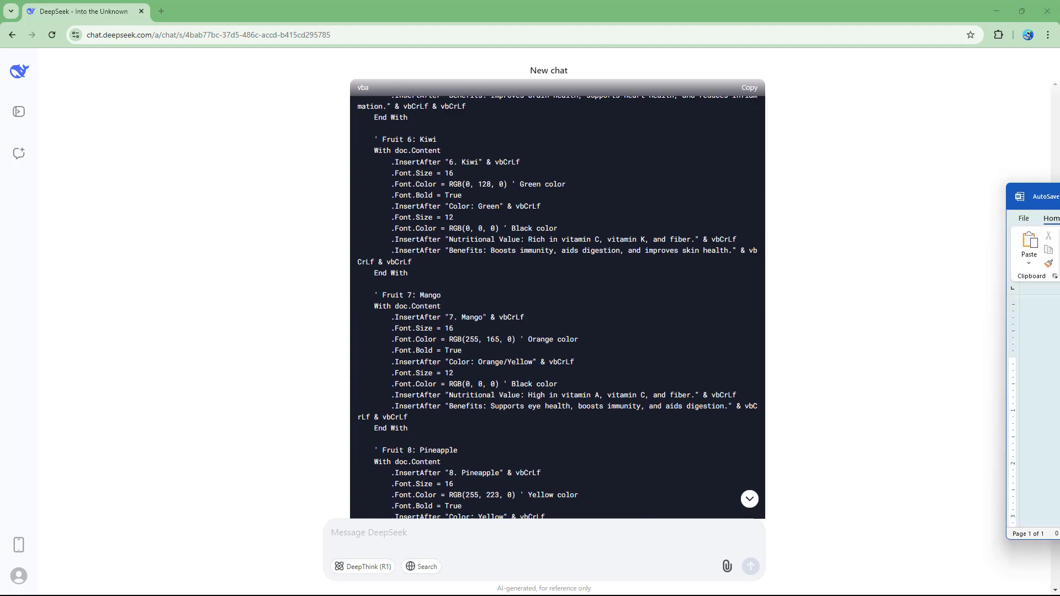
# Step: Turn on the Developer tab via Customise the Ribbon in the blank Word document and switch to it
pyautogui.moveTo(1059, 185); pyautogui.dragTo(587, 125)
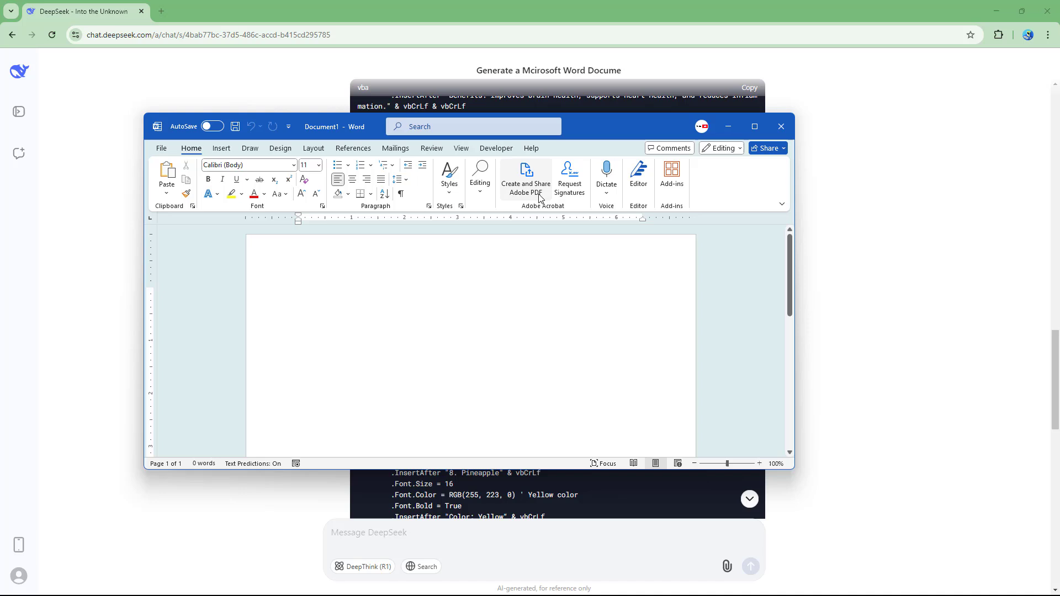
pyautogui.click(487, 150)
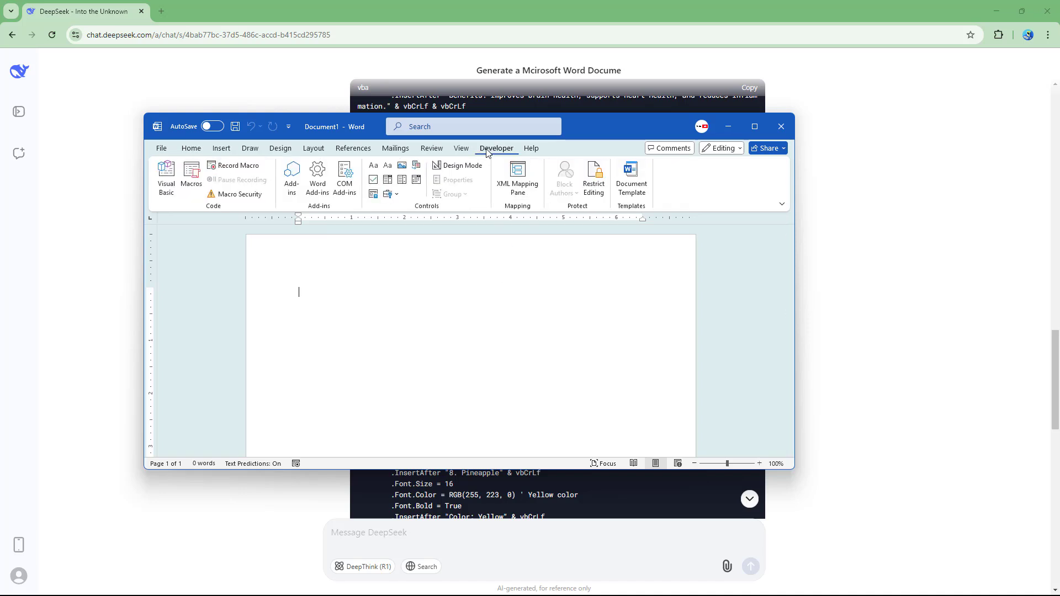
pyautogui.rightClick(679, 182)
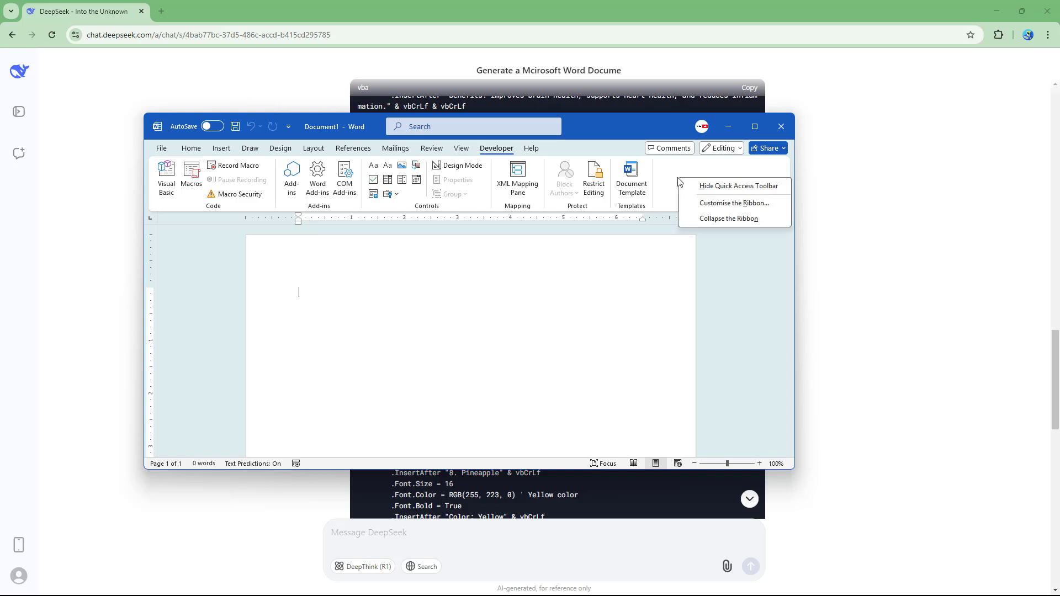
pyautogui.click(720, 204)
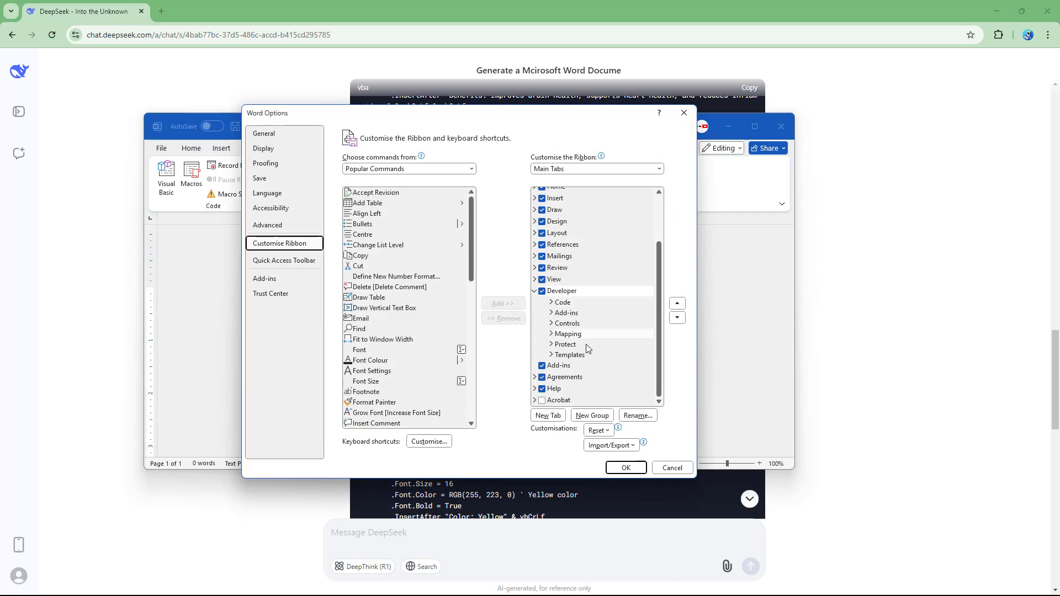
pyautogui.click(542, 291)
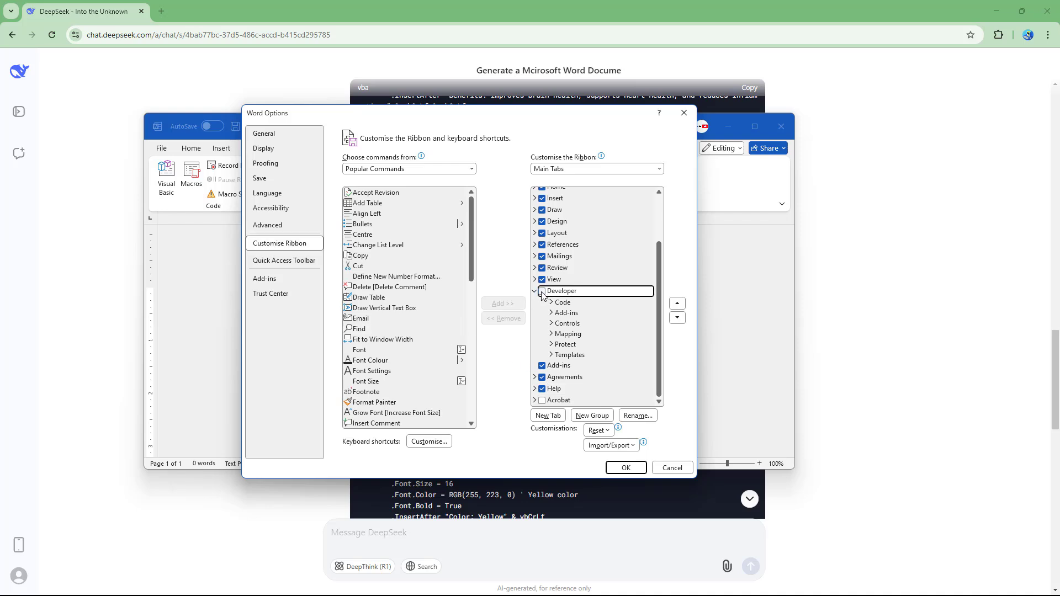
pyautogui.click(624, 467)
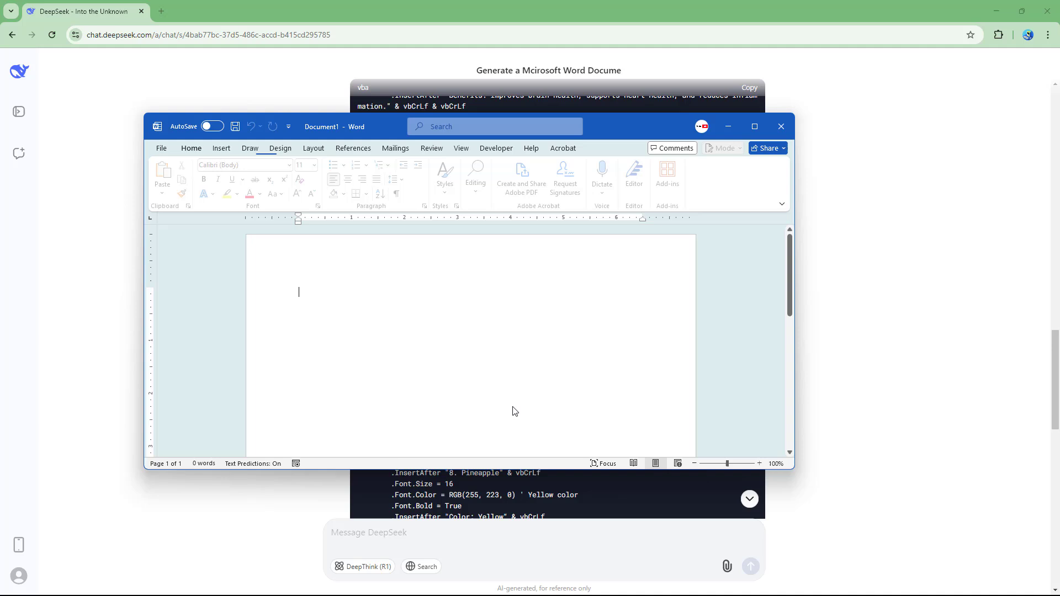
pyautogui.click(489, 150)
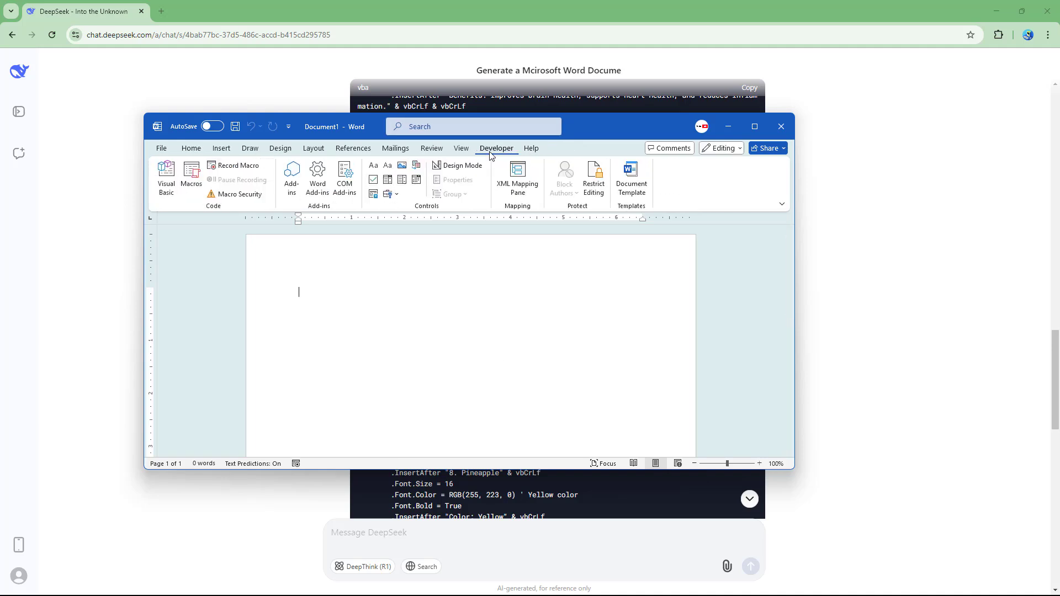
# Step: Open the Visual Basic editor, enlarge it, and insert a new module
pyautogui.click(167, 176)
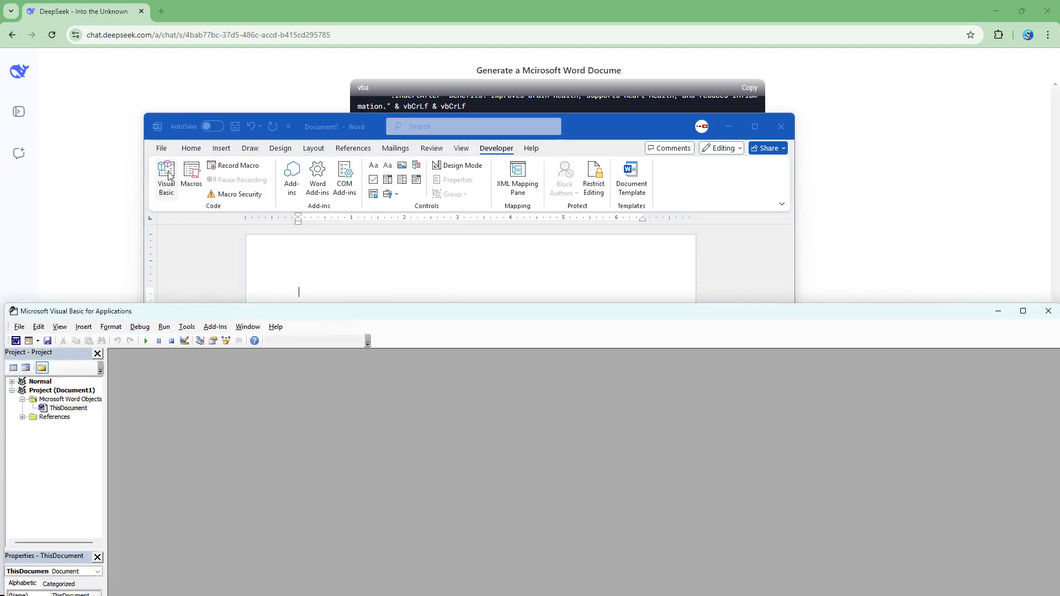
pyautogui.moveTo(309, 308); pyautogui.dragTo(312, 48)
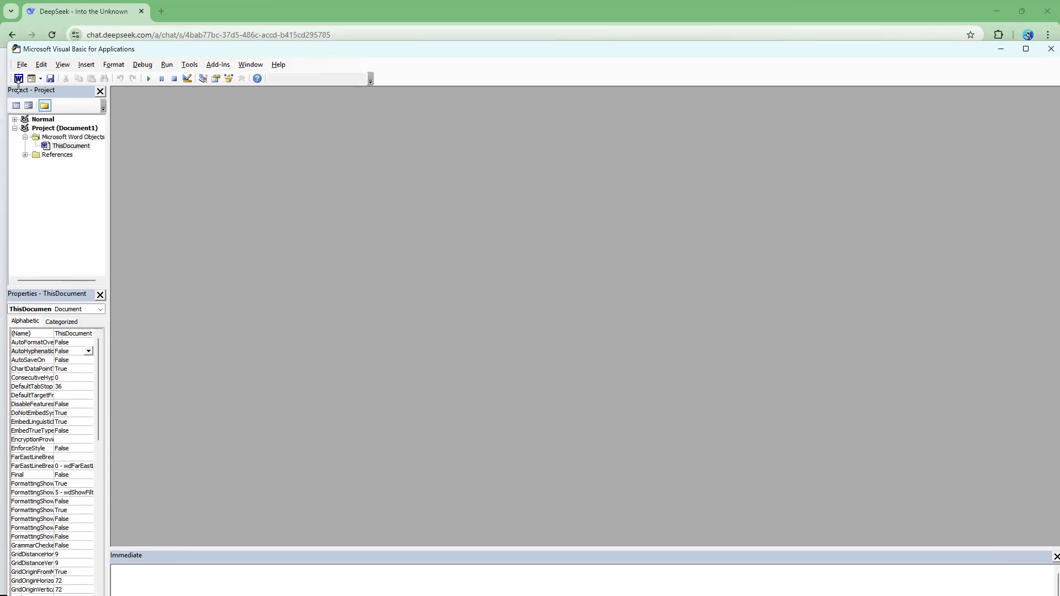
pyautogui.click(87, 64)
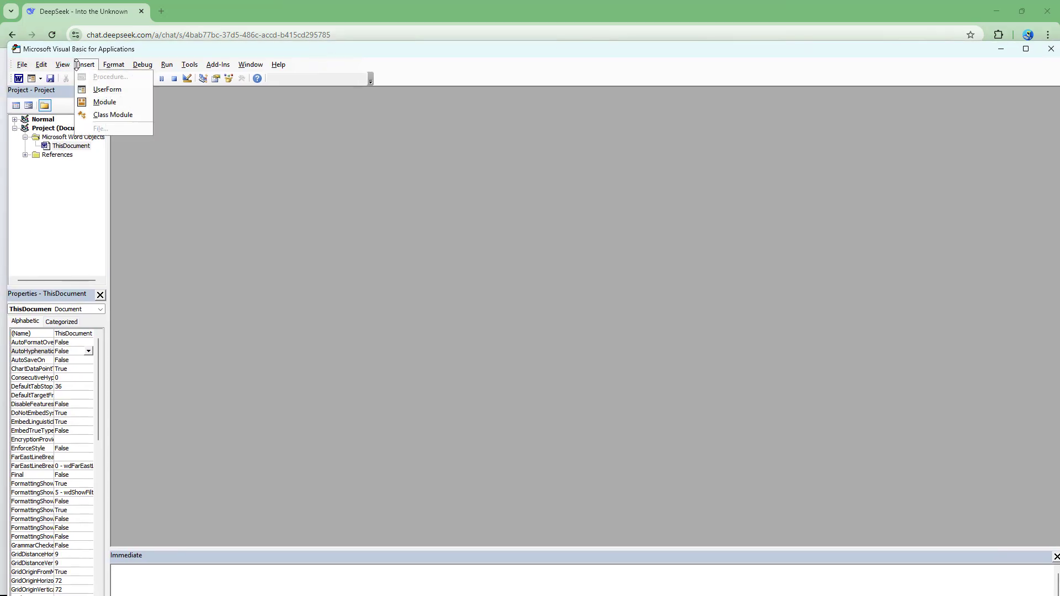
pyautogui.click(128, 103)
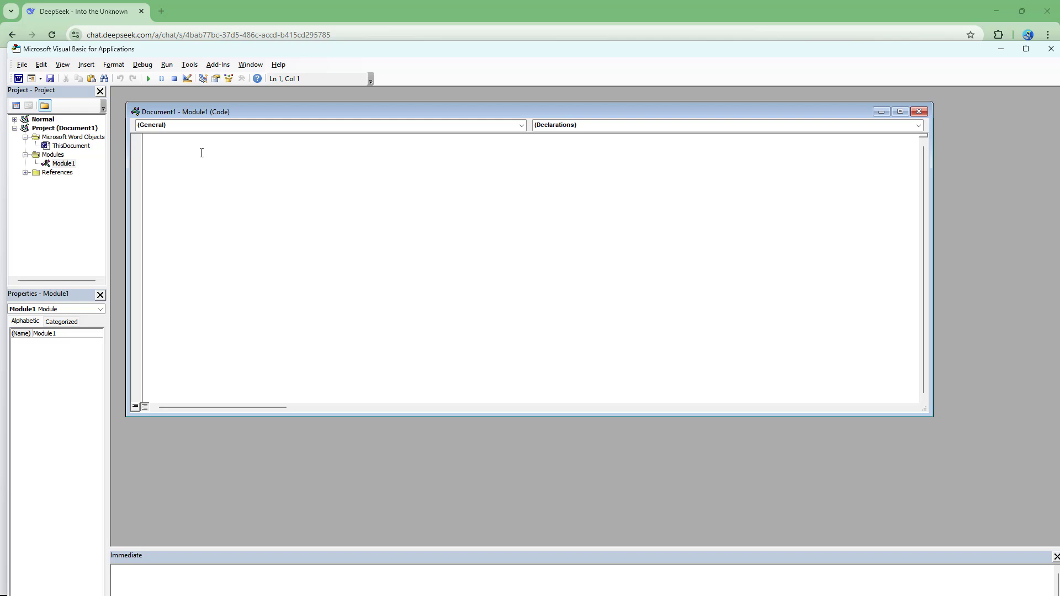
# Step: Paste the CreateFruitsArticle code into the module and run it to build 10_Best_Fruits.docx
pyautogui.rightClick(202, 153)
pyautogui.click(243, 188)
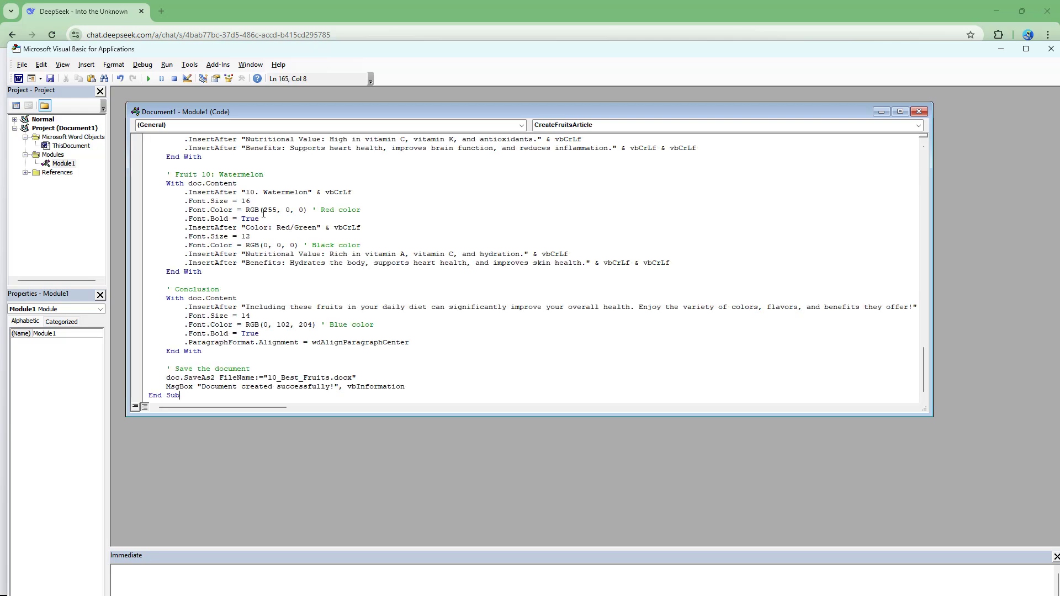
pyautogui.scroll(20, 264, 213)
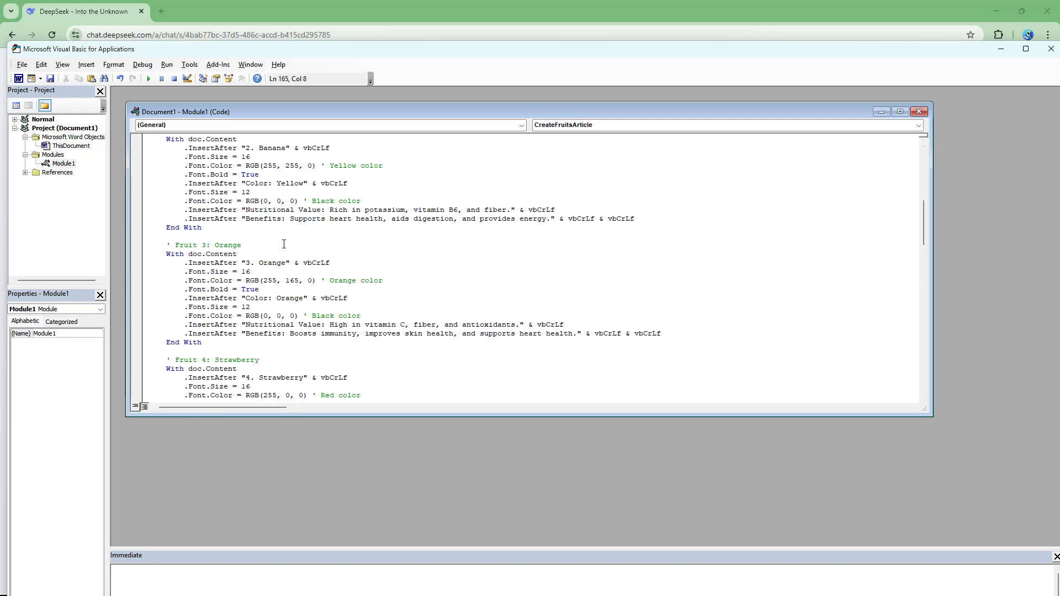
pyautogui.scroll(4, 283, 244)
pyautogui.click(149, 78)
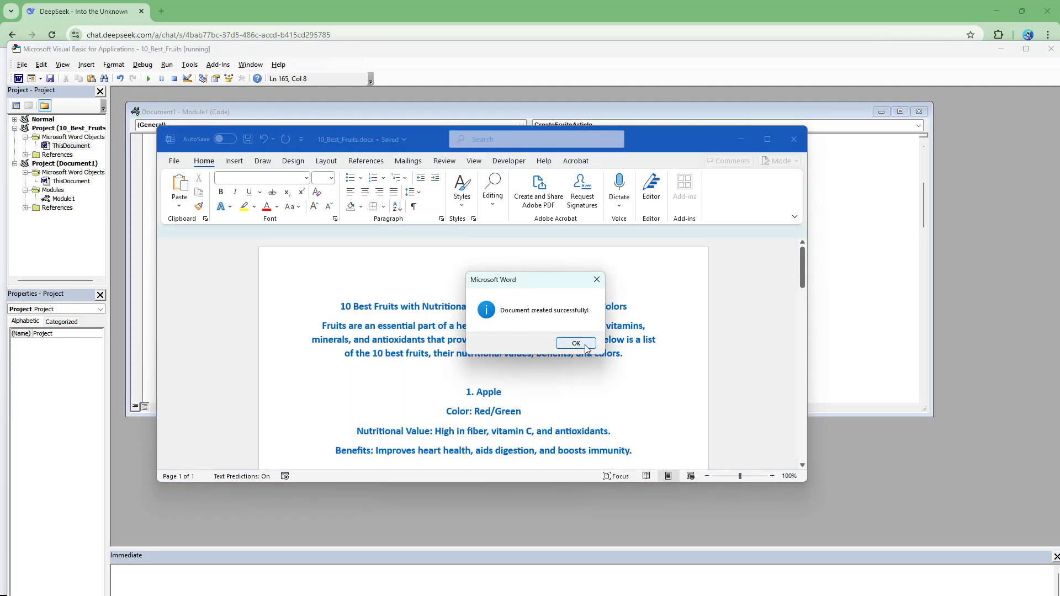
# Step: Dismiss the success message and close the code window and VBA editor
pyautogui.click(585, 346)
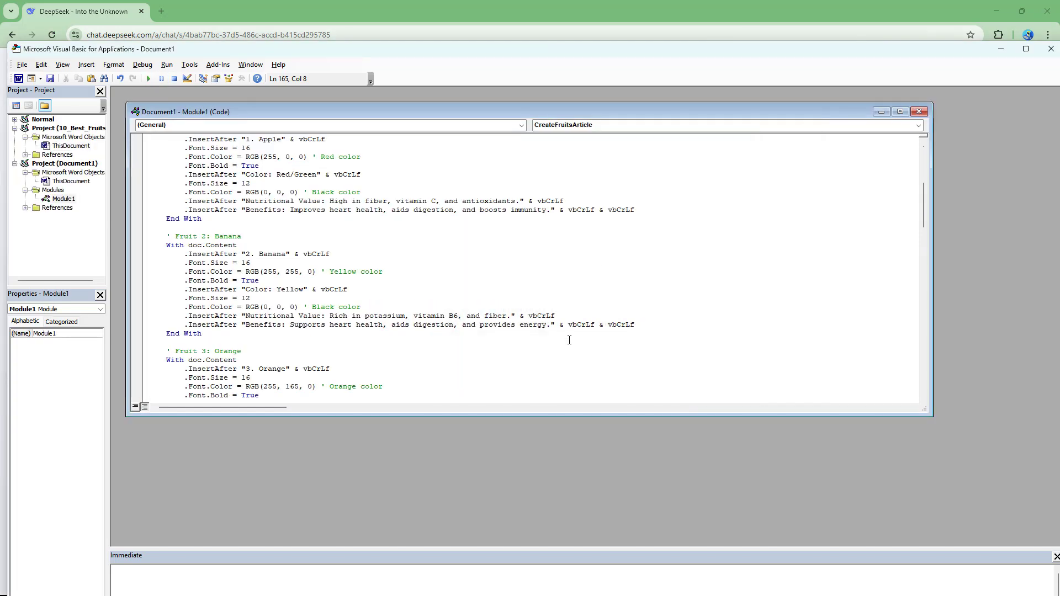
pyautogui.click(925, 115)
pyautogui.moveTo(960, 51); pyautogui.dragTo(830, 126)
pyautogui.click(927, 123)
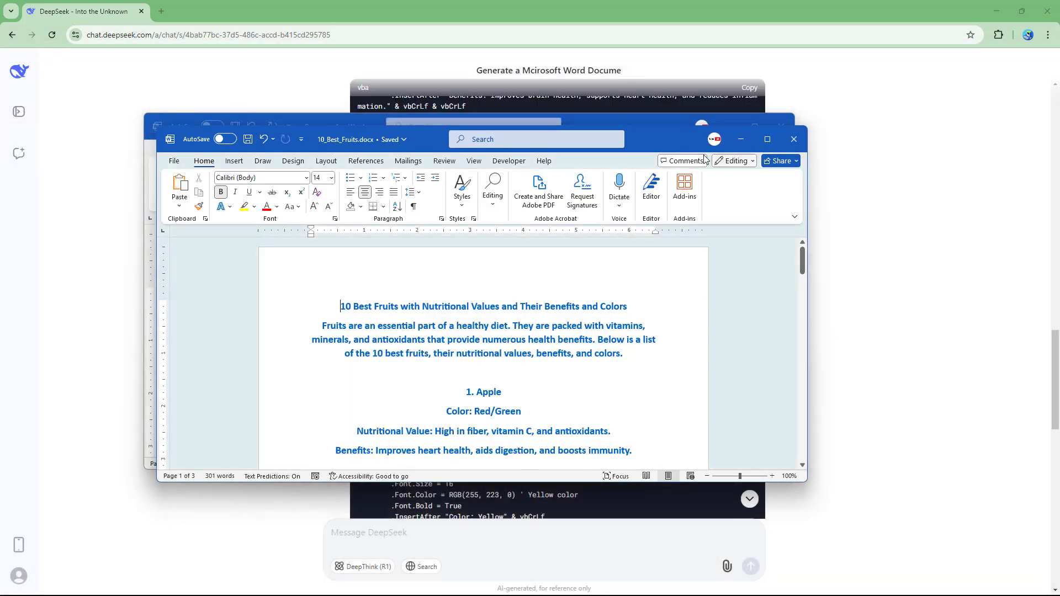
# Step: Maximize 10_Best_Fruits.docx and scroll through the ten fruit sections and conclusion
pyautogui.click(767, 139)
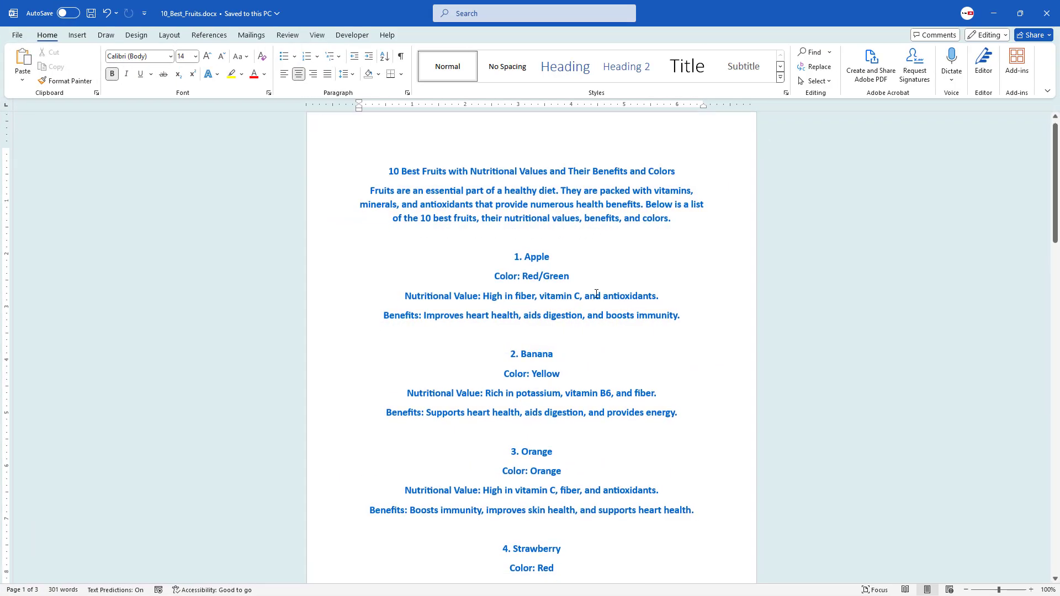
pyautogui.scroll(-15, 596, 293)
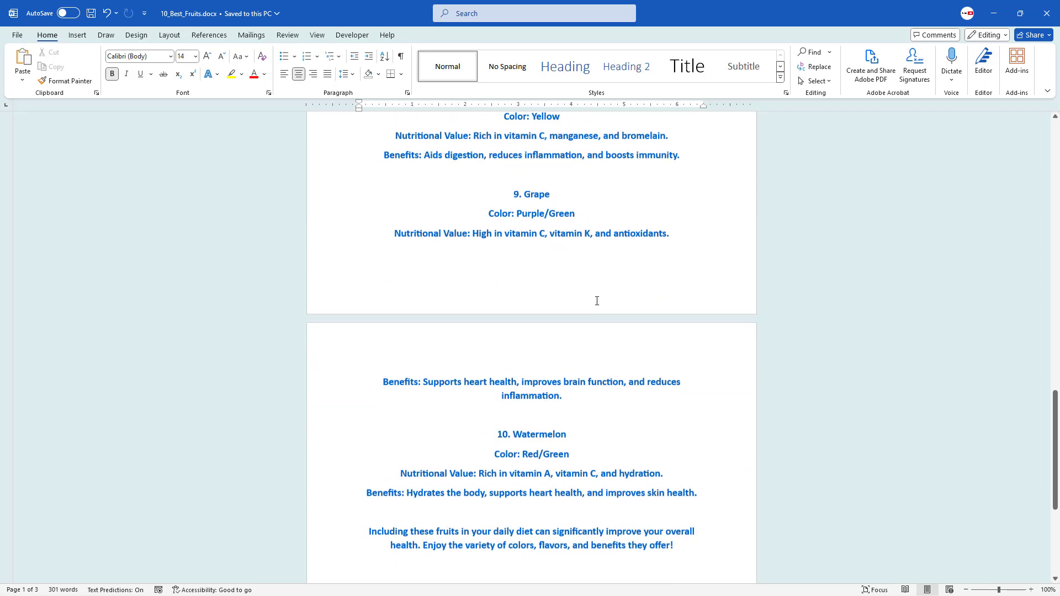
pyautogui.scroll(-5, 596, 301)
pyautogui.scroll(10, 596, 303)
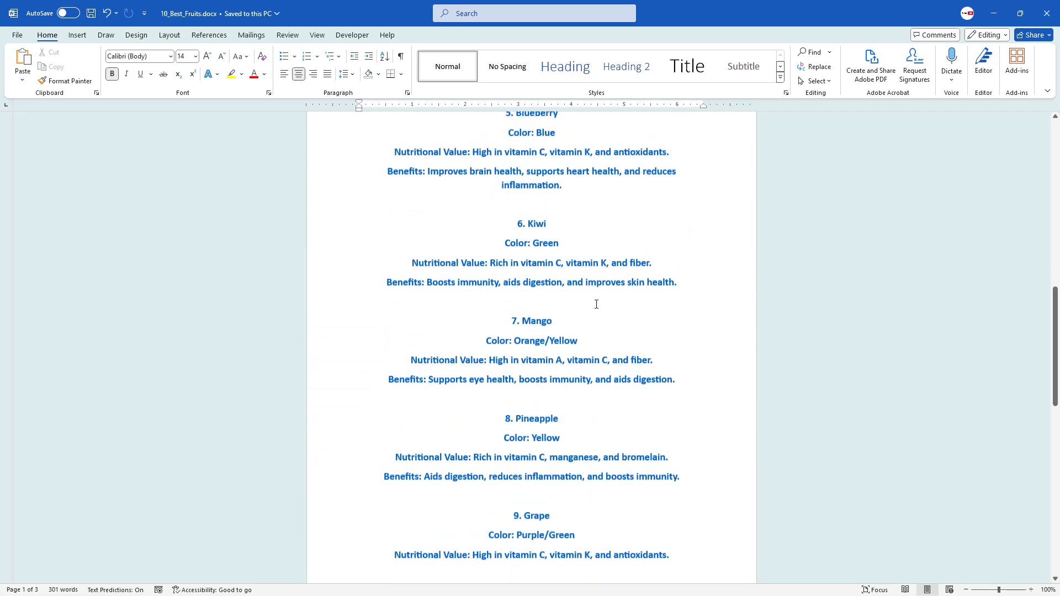
pyautogui.scroll(12, 597, 304)
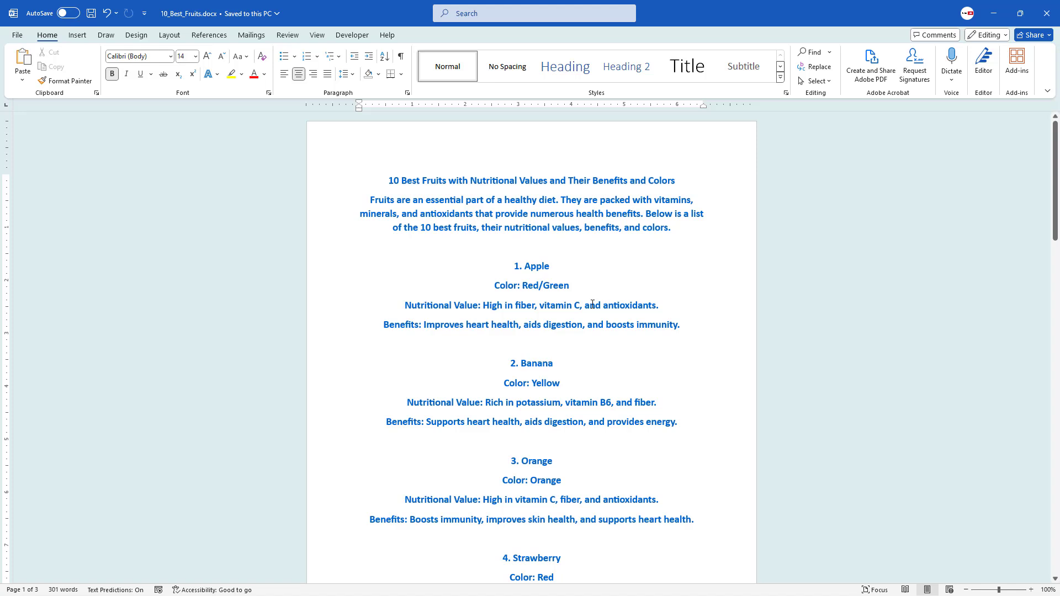